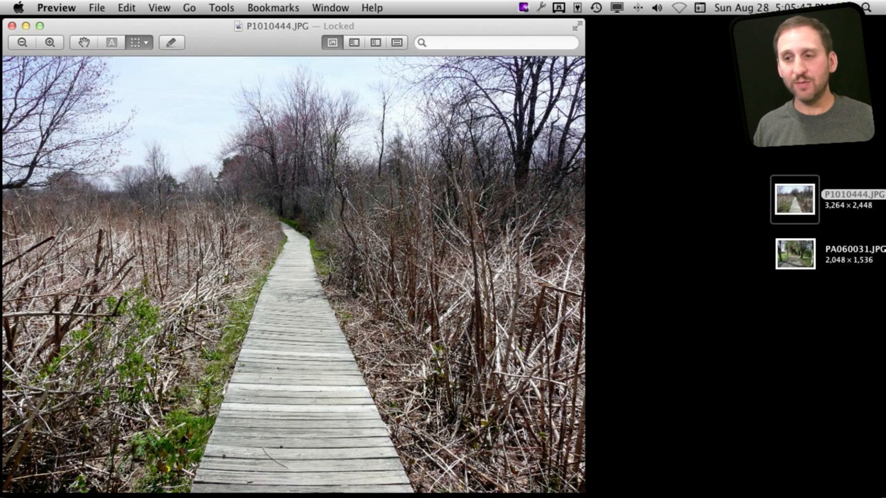
- Duplicate the locked photo P1010444.JPG and close the original's window
left_click(96, 8)
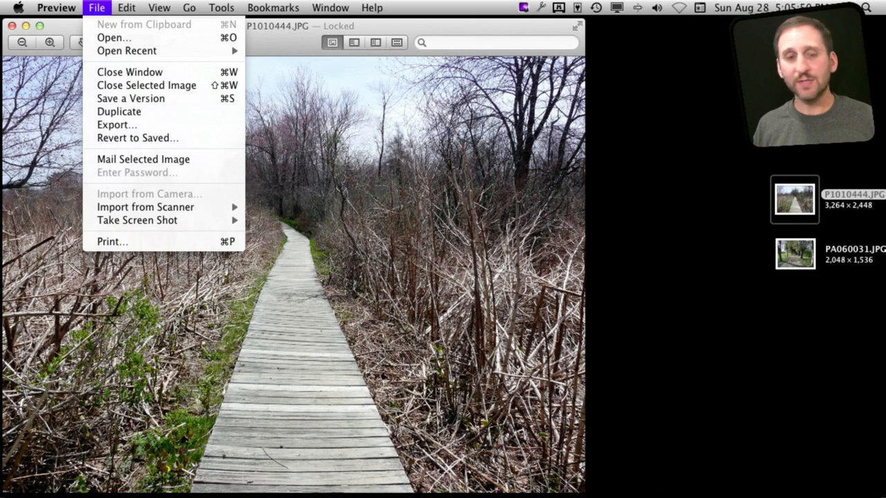
mouse_move(119, 54)
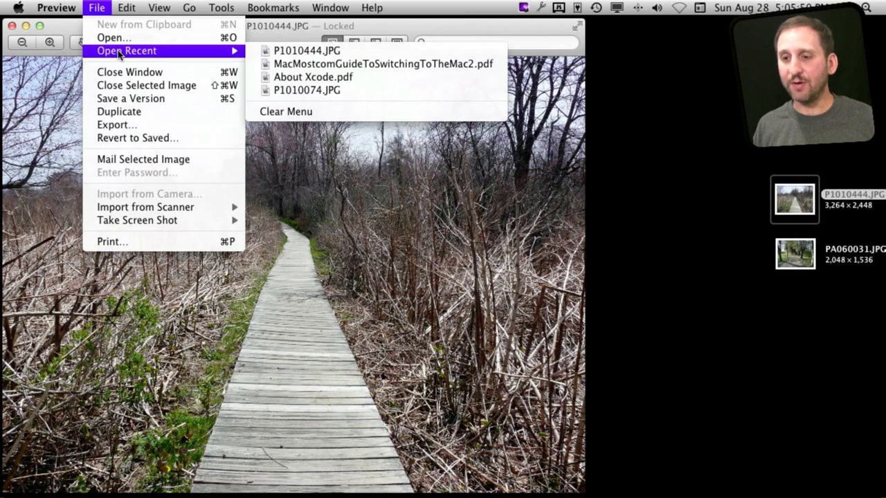
left_click(128, 113)
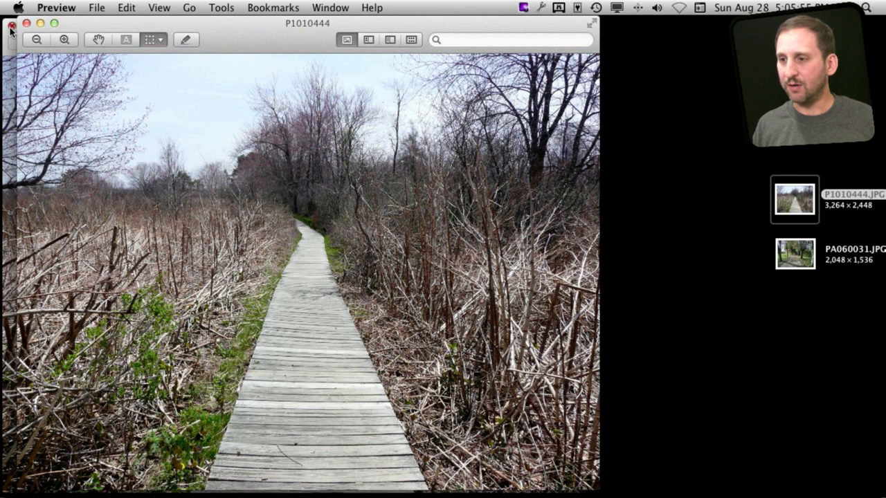
left_click(11, 27)
- Save the duplicate to the Desktop as a JPEG named pinp.jpg
left_click(97, 8)
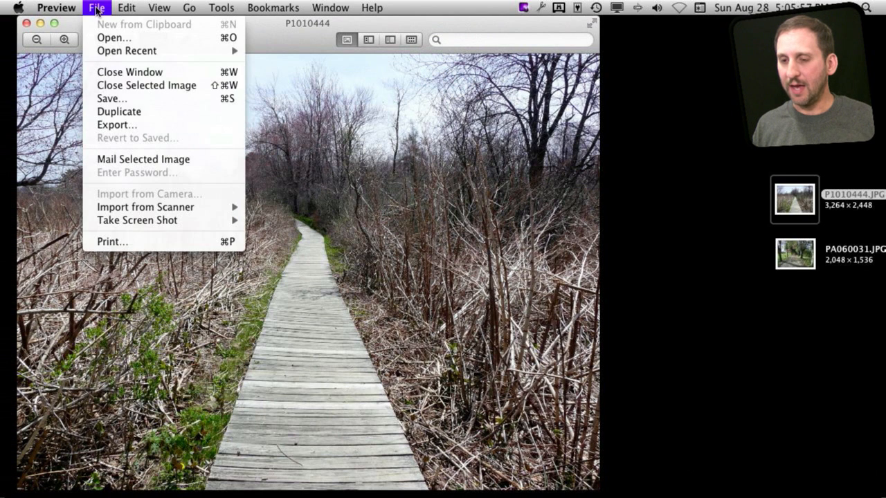
left_click(111, 101)
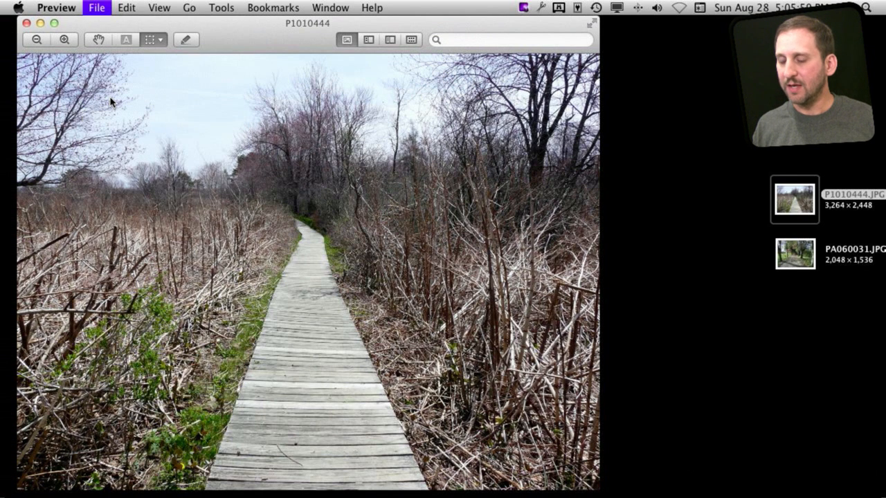
type("p")
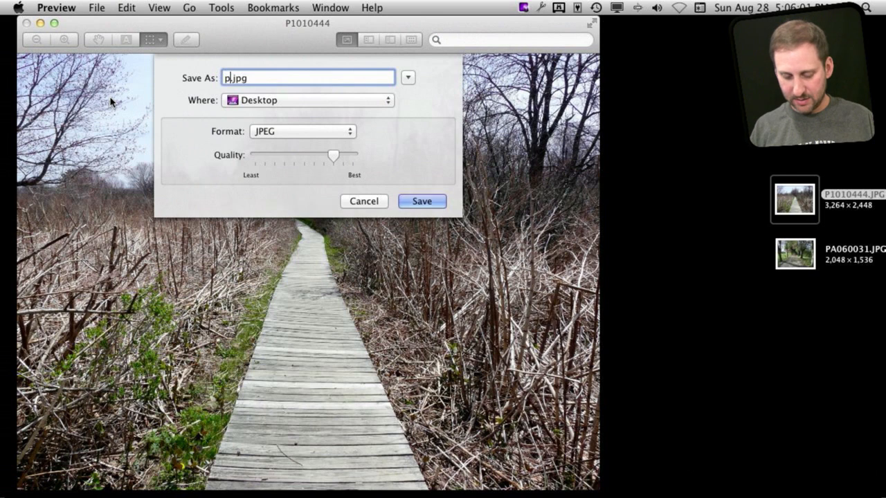
type("inp")
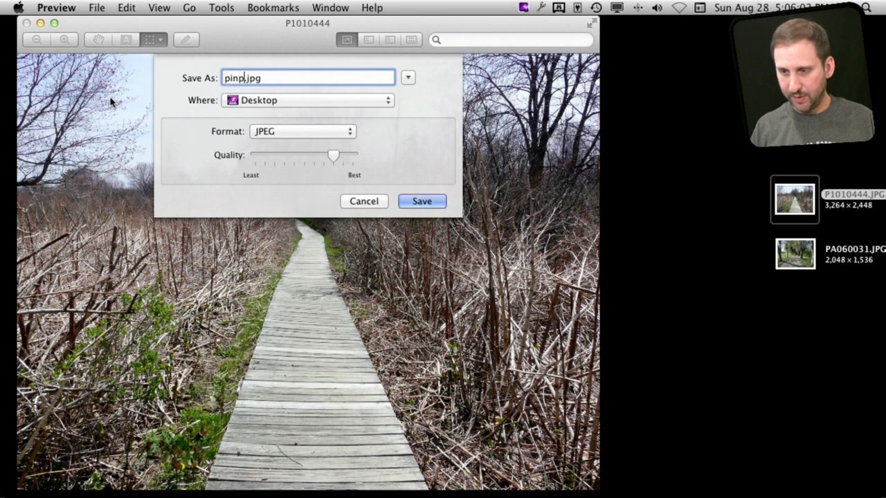
key("Return")
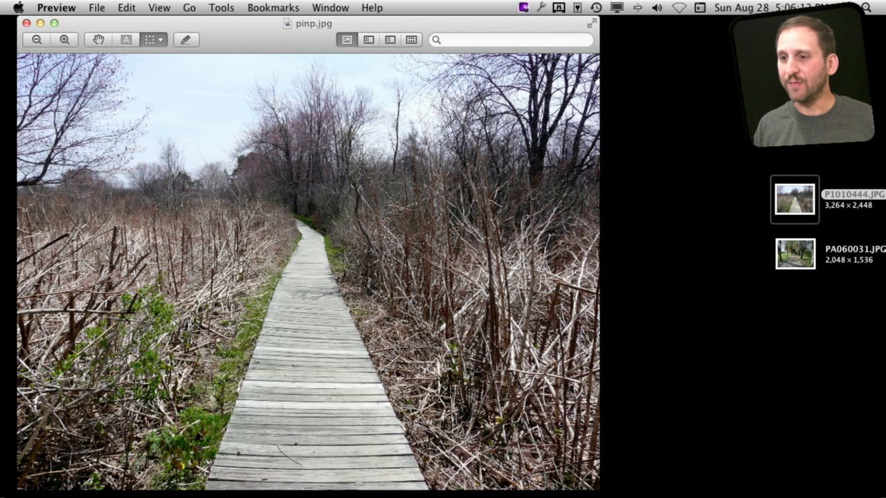
- Resize pinp.jpg to 1280 by 720 pixels with proportional scaling turned off
left_click(221, 8)
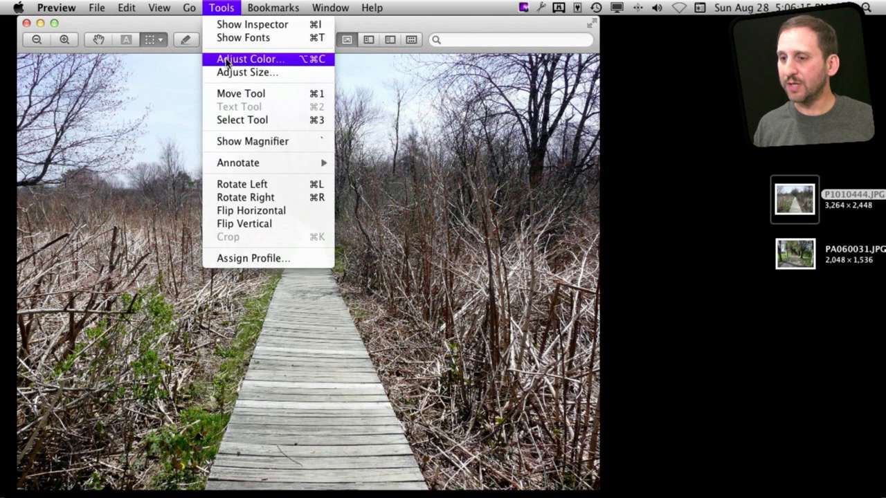
left_click(236, 72)
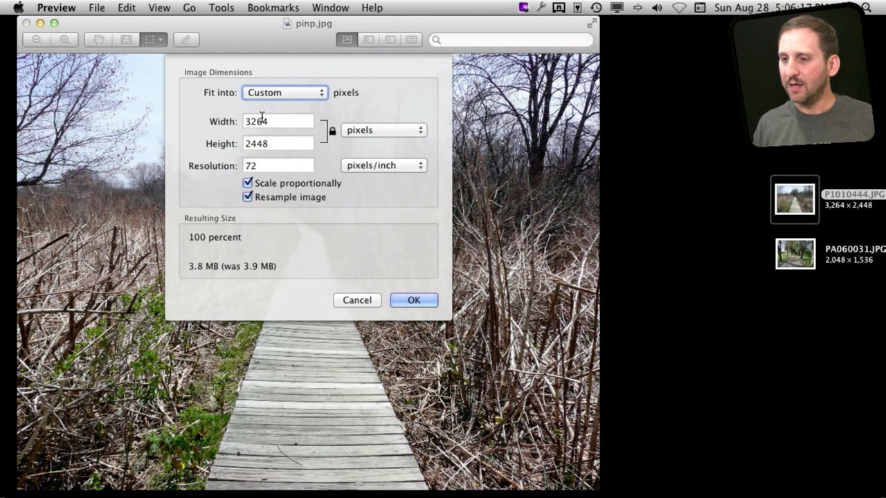
left_click(268, 187)
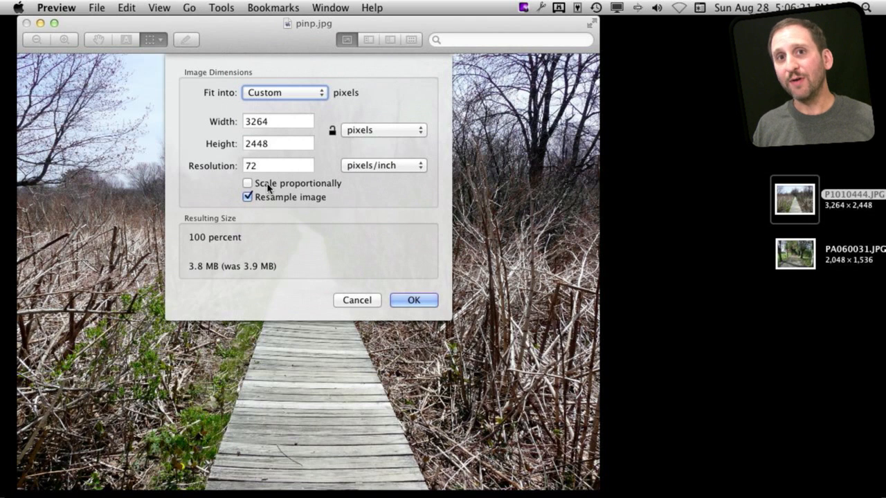
double_click(256, 121)
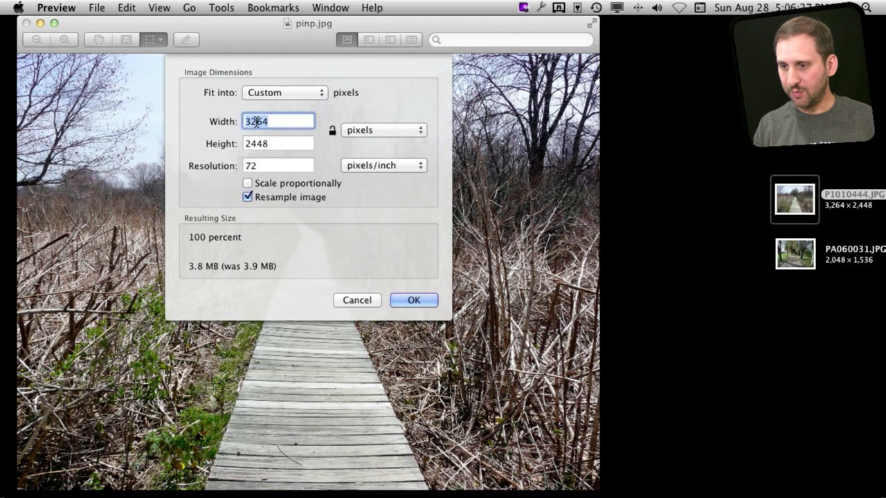
type("1280")
left_click(274, 145)
double_click(274, 145)
type("7")
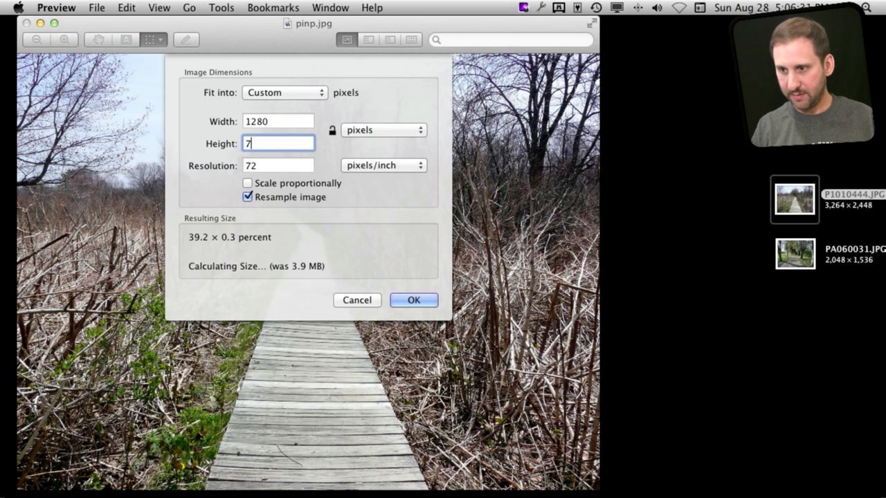
type("20")
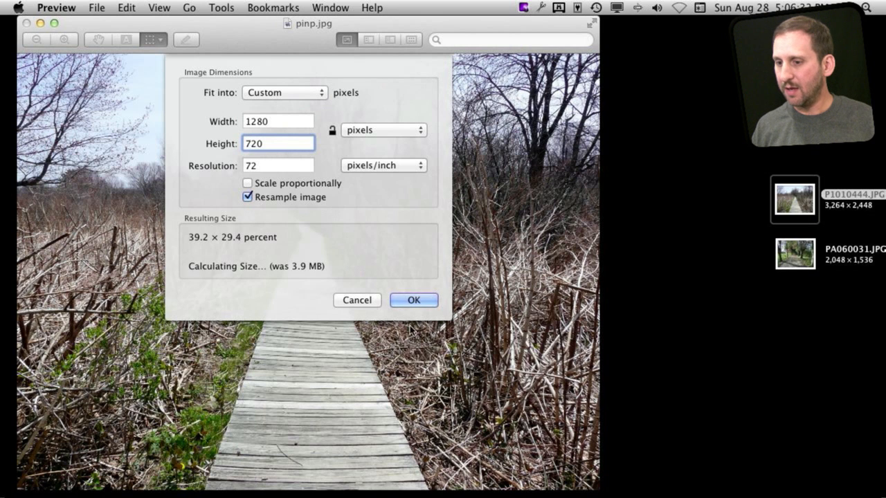
left_click(427, 304)
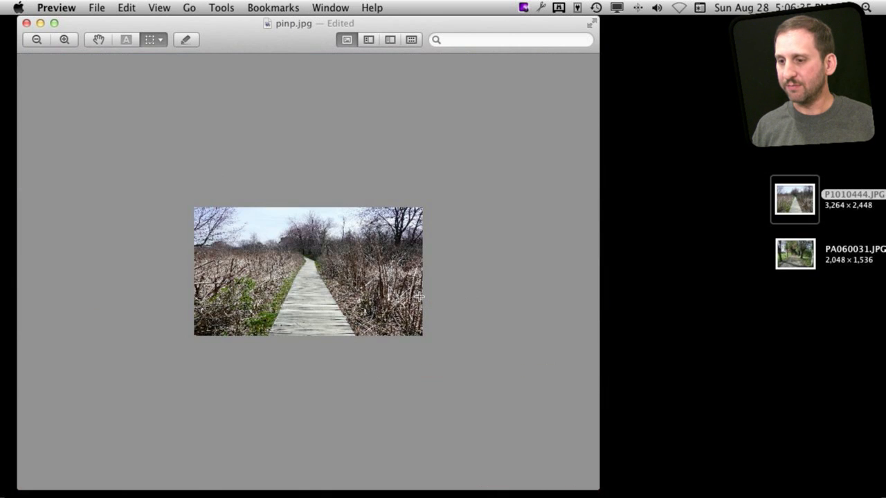
- Select the whole pinp.jpg image and cut its content to make a blank canvas
key("super+plus")
key("super+plus")
key("super+plus")
key("super+plus")
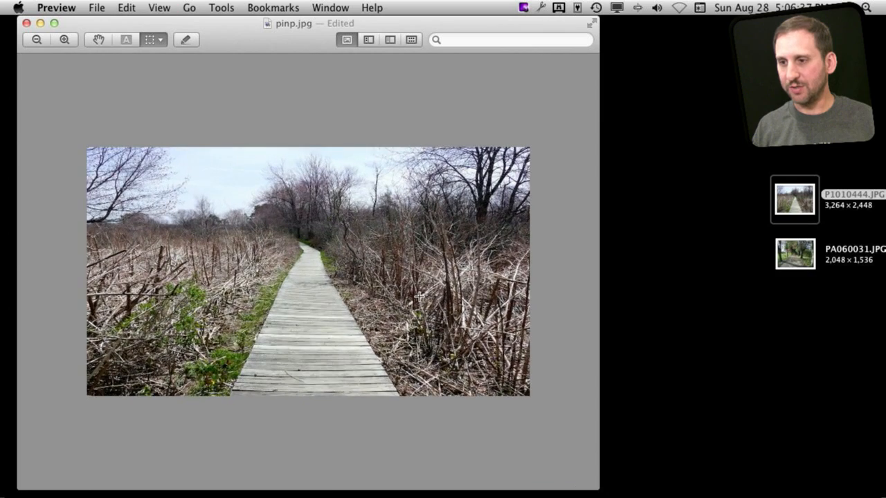
key("super+a")
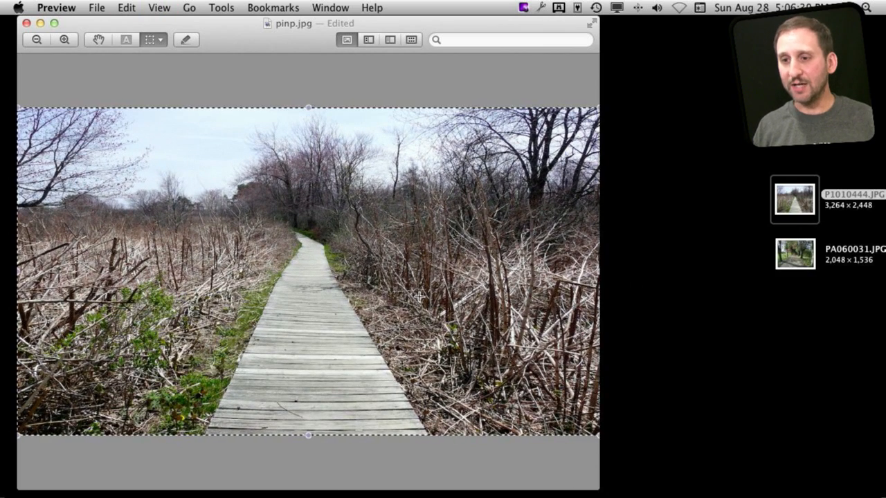
left_click(126, 8)
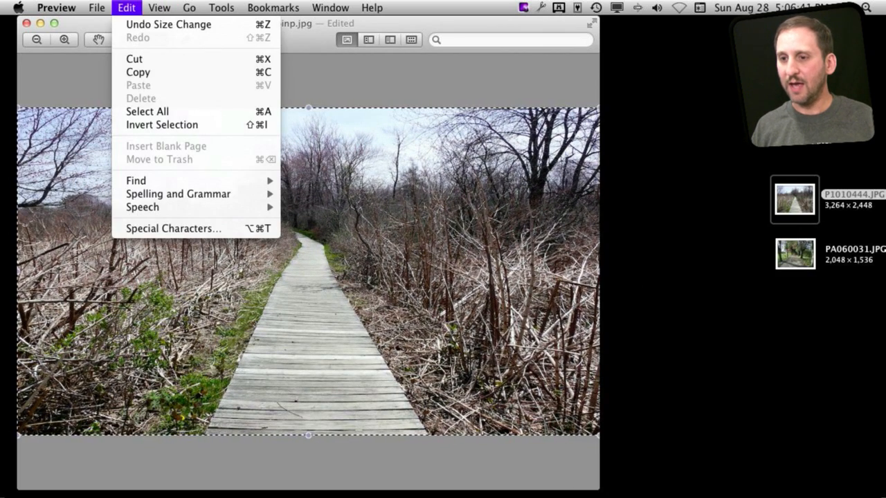
left_click(161, 113)
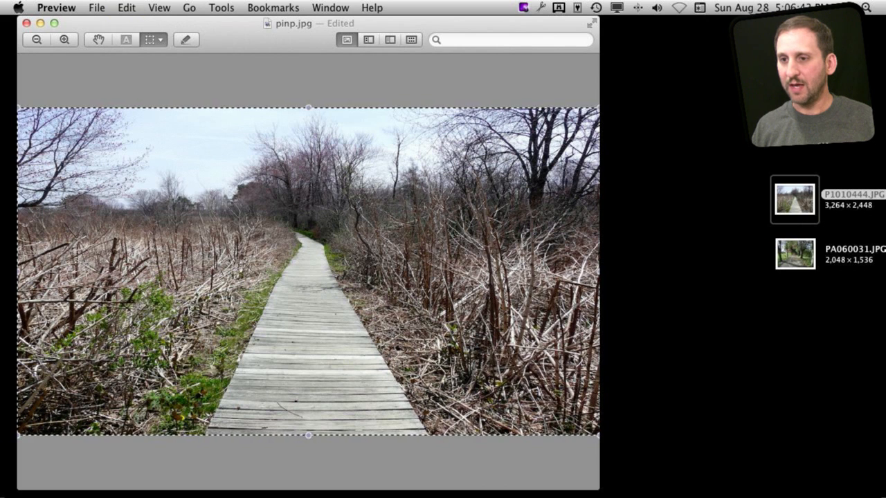
left_click(126, 8)
key("super+x")
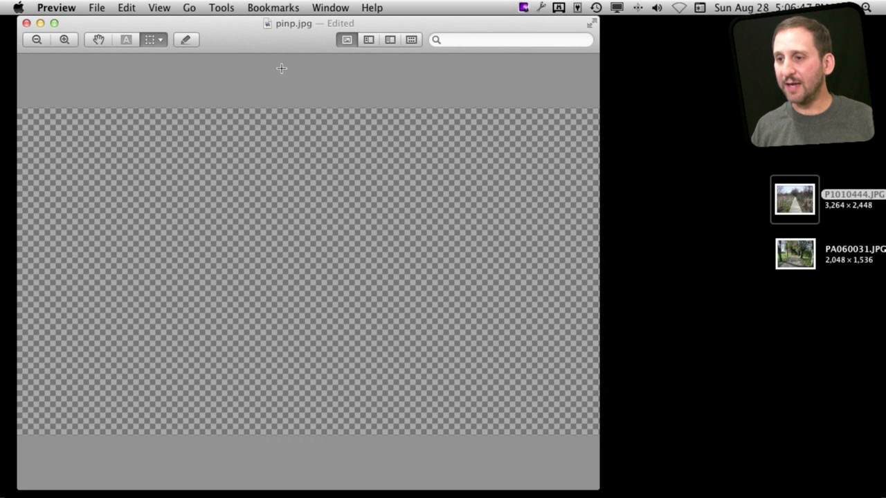
- Move the blank canvas window clear of the desktop files and open P1010444.JPG
left_click_drag(241, 29, 304, 45)
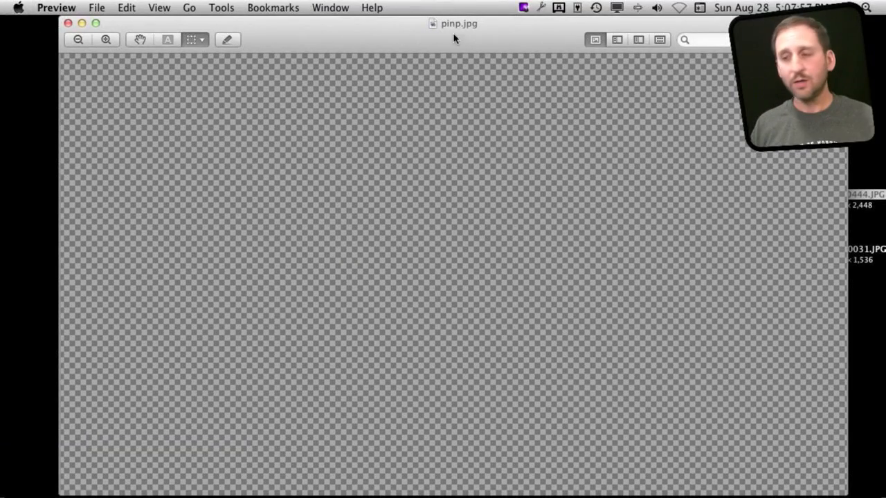
left_click_drag(386, 35, 325, 34)
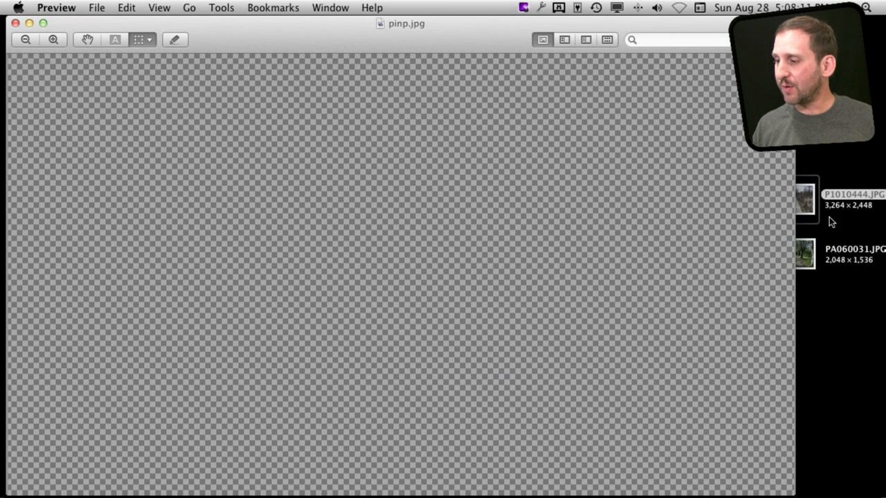
left_click(805, 199)
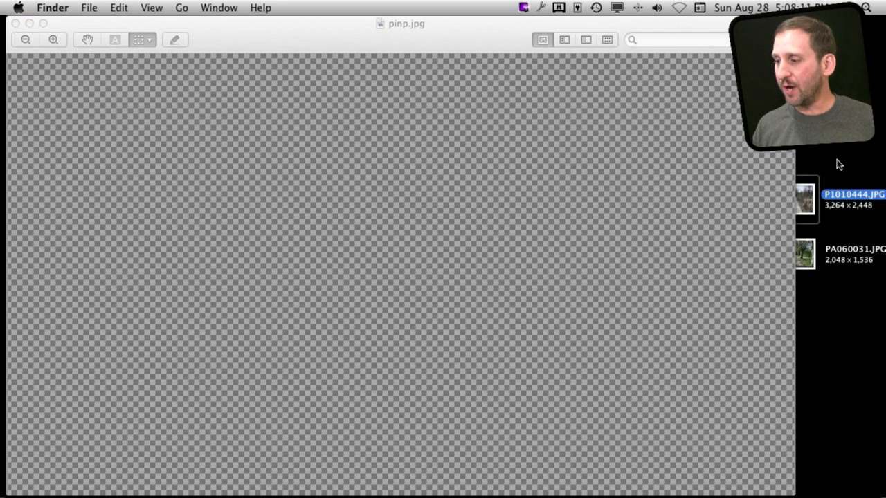
double_click(805, 198)
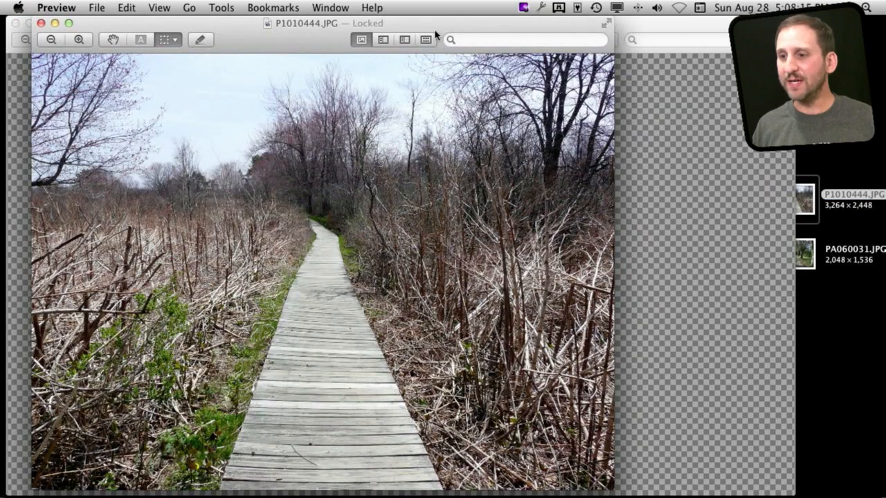
- Resize P1010444.JPG proportionally to a width of 300 pixels, unlocking the file for changes
left_click(221, 7)
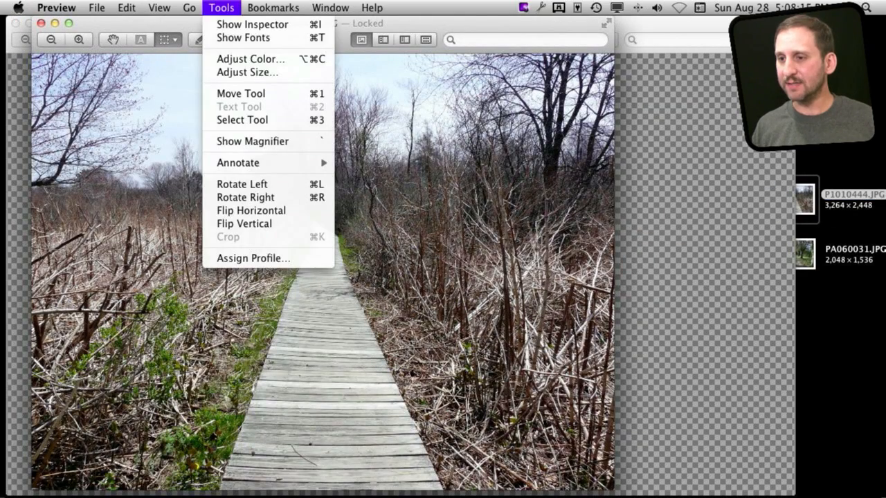
left_click(236, 73)
double_click(286, 122)
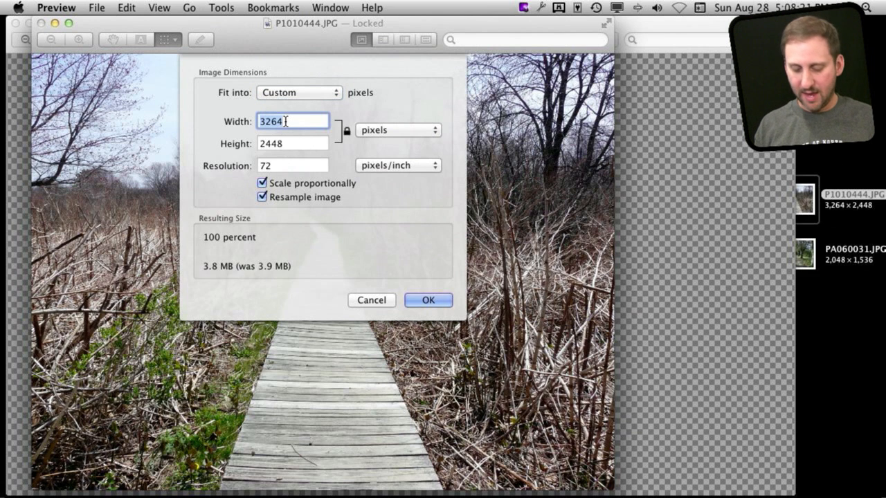
type("39")
key("BackSpace")
type("00")
key("Return")
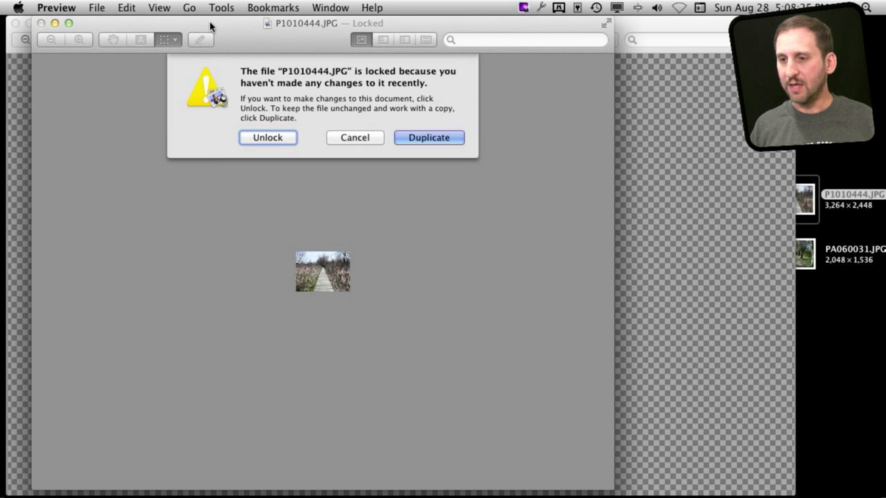
left_click(274, 139)
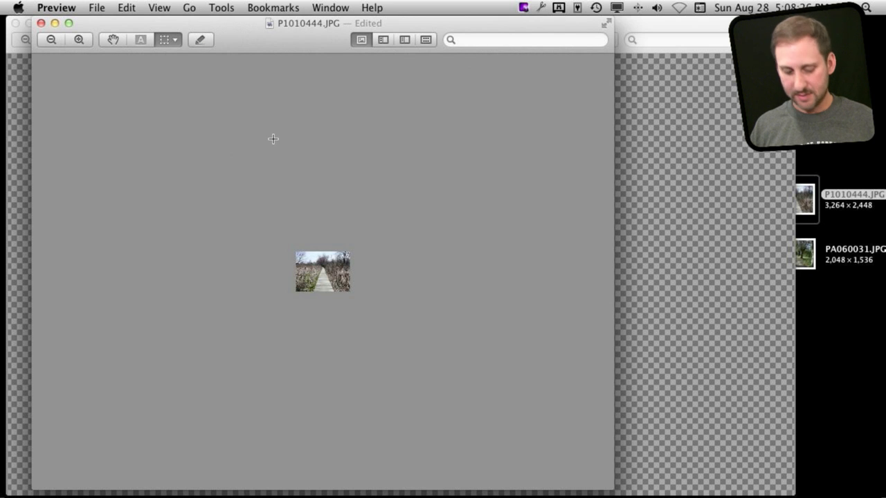
- Copy the entire resized boardwalk photo, close its window, and paste it into the upper-left corner of the pinp.jpg canvas
key("super+a")
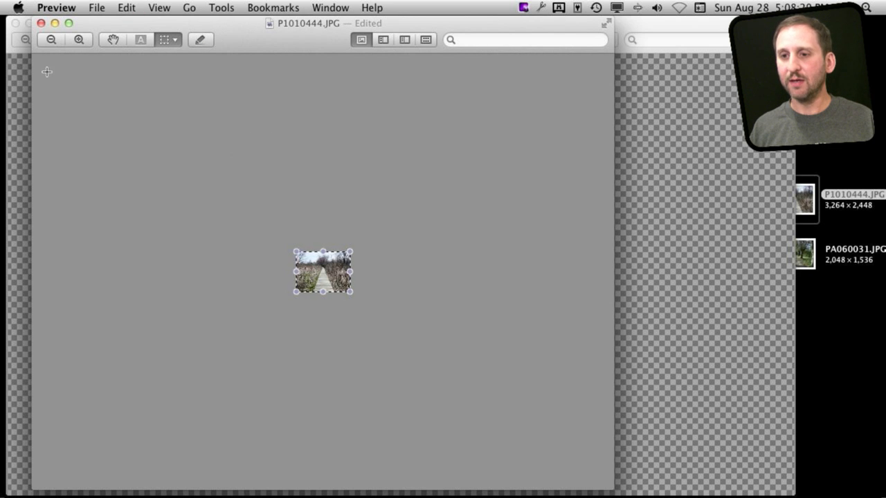
left_click(41, 23)
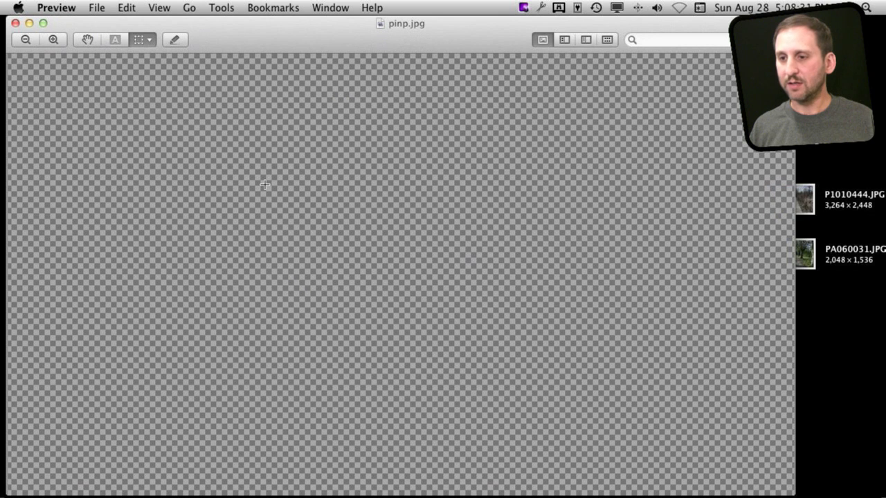
key("super+v")
left_click_drag(378, 278, 85, 135)
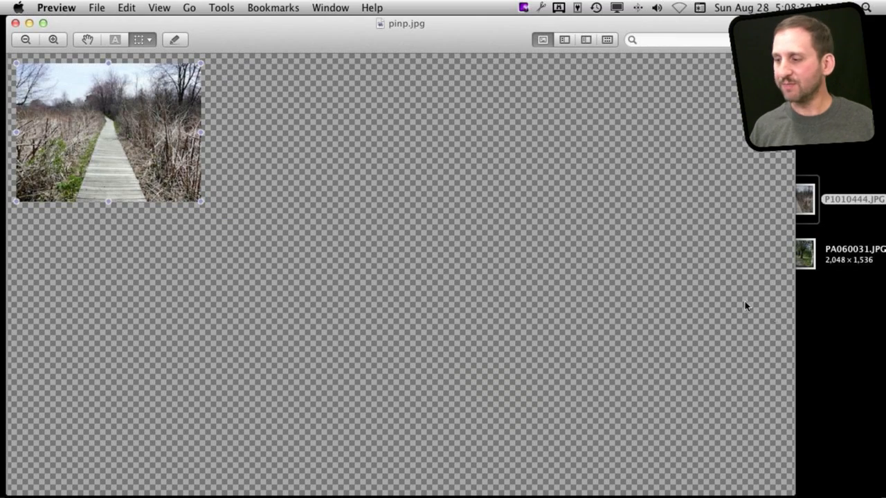
- Open PA060031.JPG and resize it proportionally to a width of 300 pixels, unlocking the file for changes
left_click(805, 255)
double_click(804, 255)
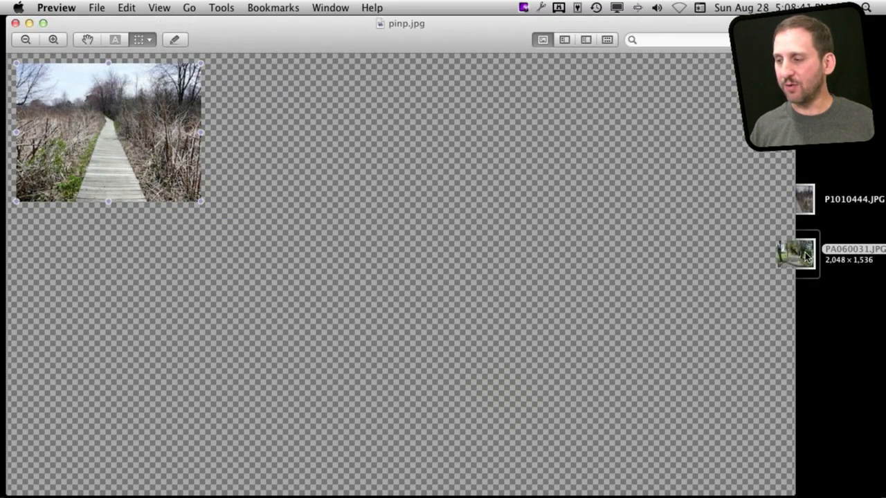
left_click(222, 7)
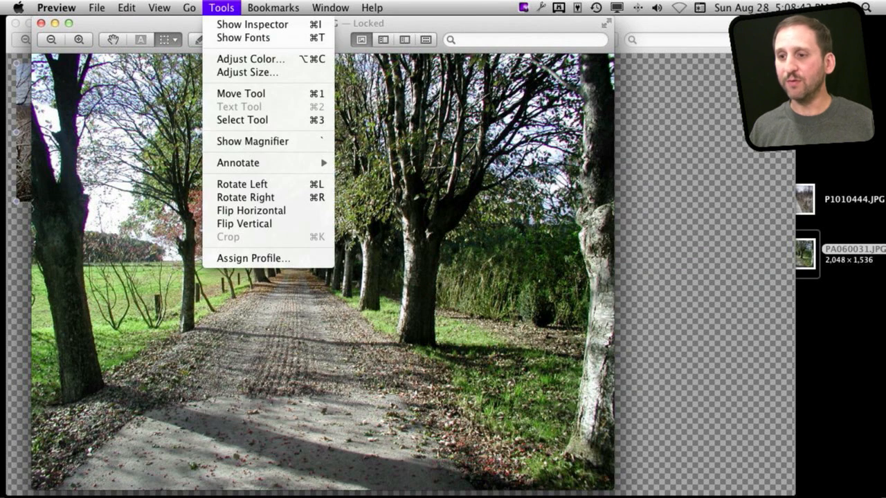
left_click(228, 72)
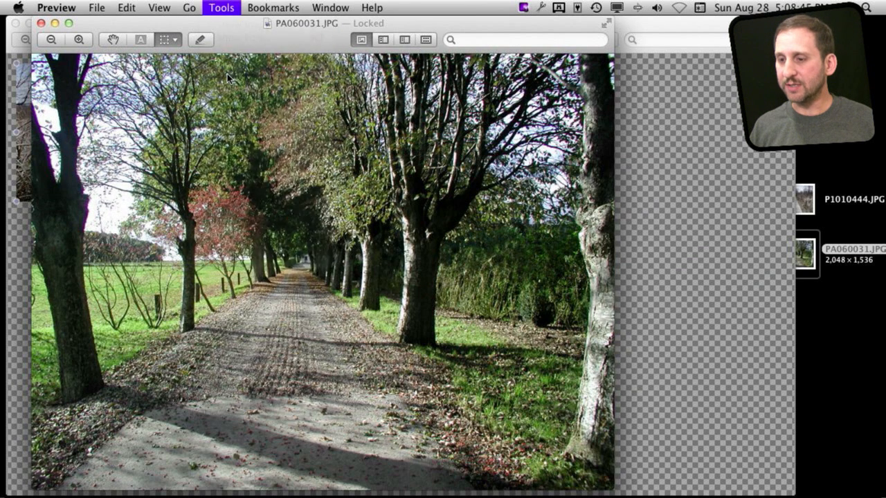
key("Tab")
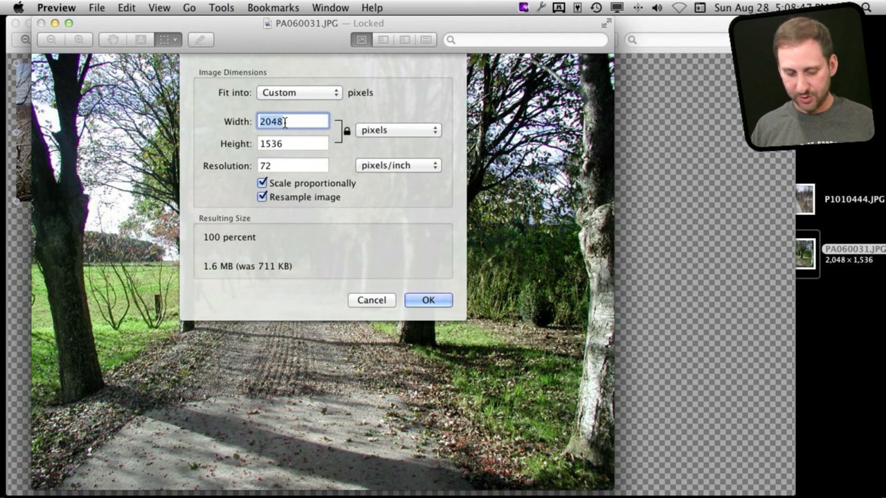
type("300")
key("Return")
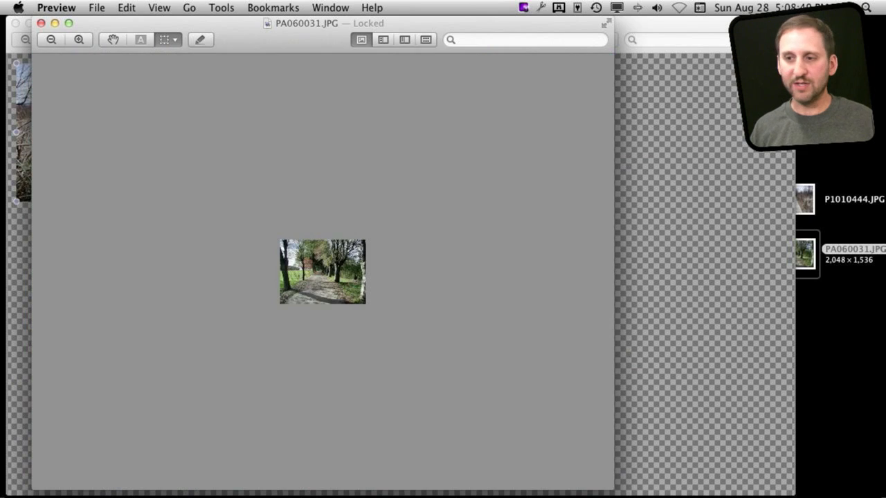
left_click(265, 137)
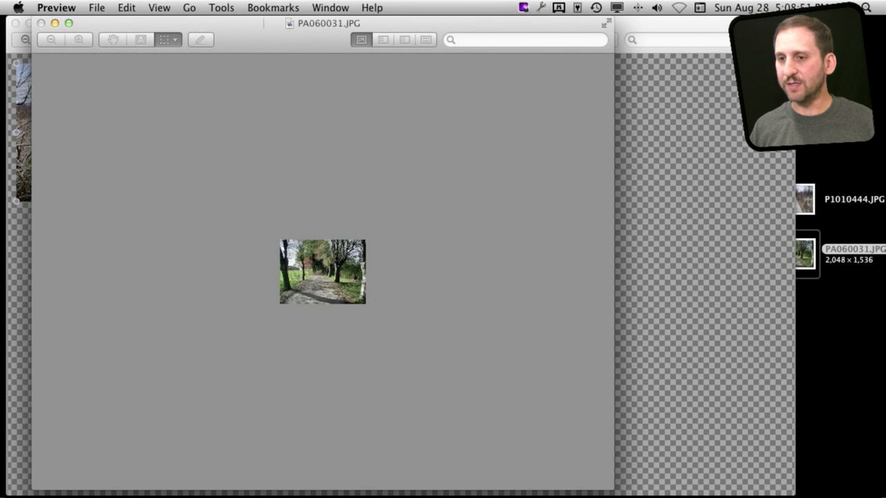
- Copy the entire resized tree-lined path photo, close its window, and paste it into the upper-right corner of the pinp.jpg canvas
left_click(125, 7)
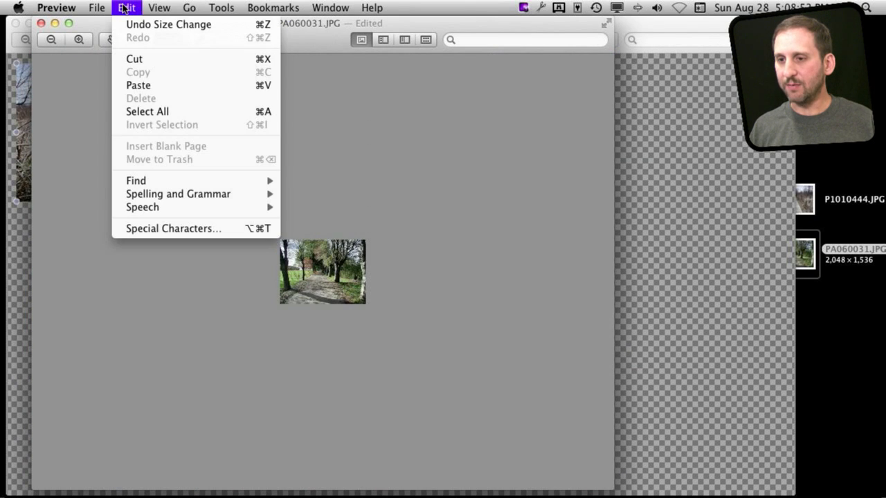
left_click(136, 112)
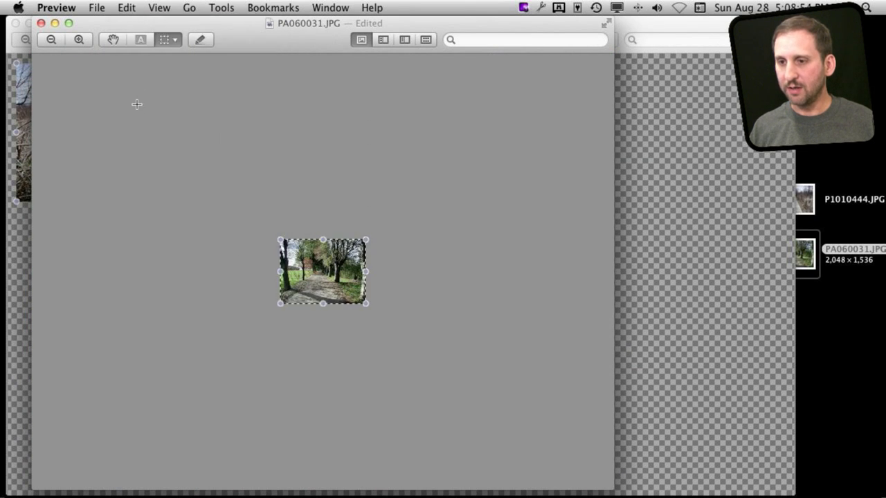
left_click(135, 8)
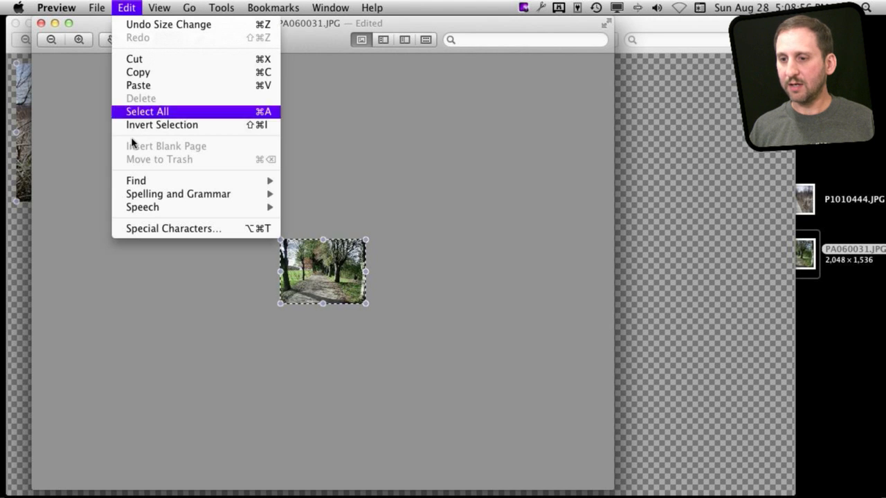
left_click(136, 74)
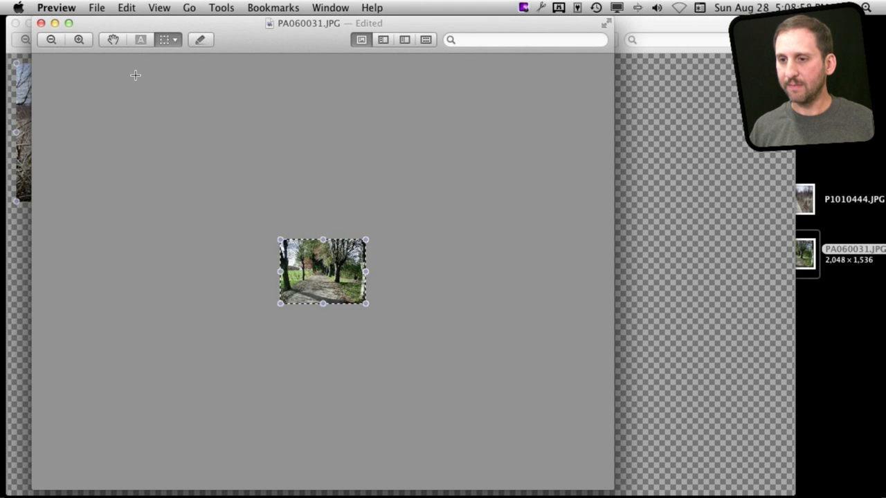
left_click(42, 22)
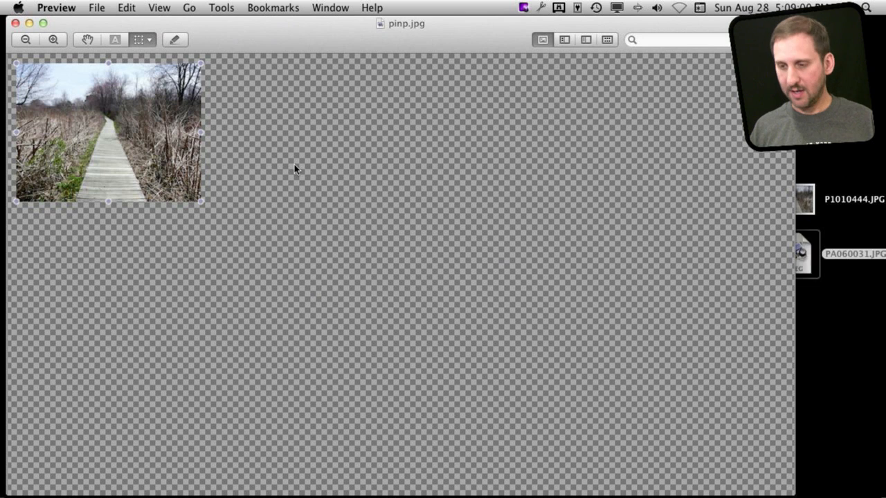
key("cmd+v")
left_click_drag(396, 287, 684, 143)
left_click(538, 117)
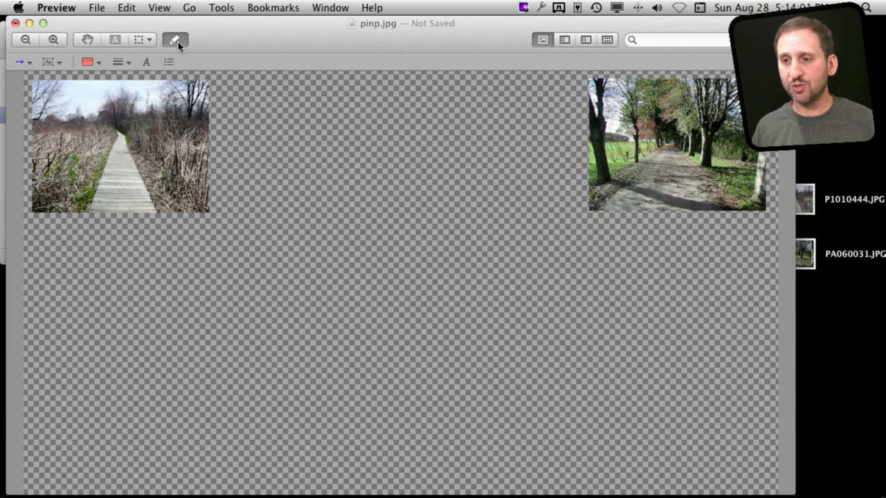
- Draw a red arrow from the empty canvas area to the boardwalk in the upper-left photo and save the composite image
left_click_drag(119, 173, 355, 133)
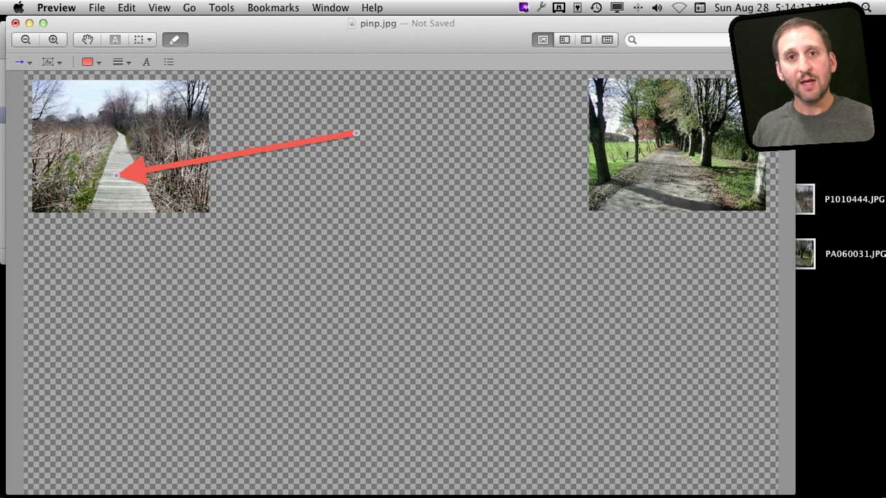
left_click(97, 8)
left_click(112, 123)
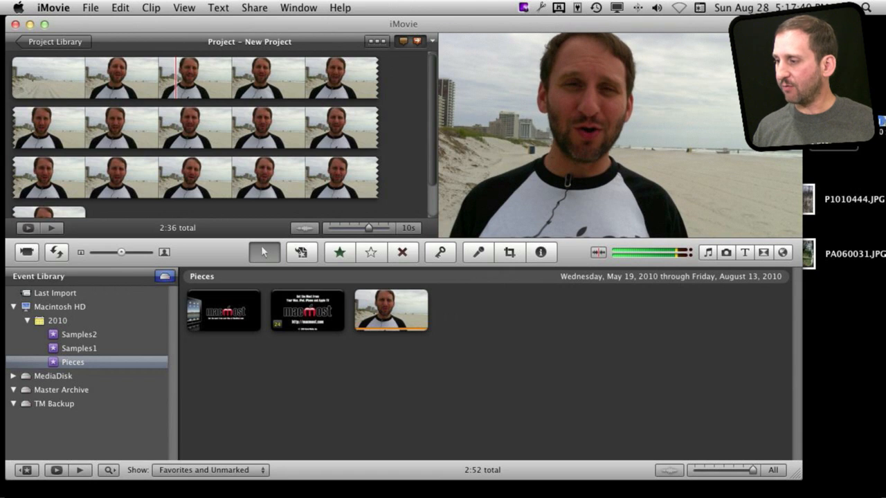
- Switch to iMovie and check the aspect ratio in the project's properties
key("super+Tab")
left_click(150, 23)
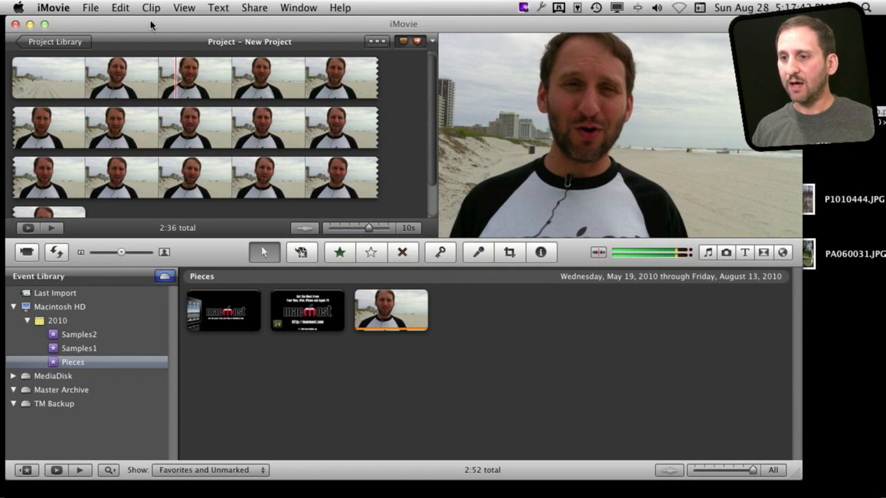
left_click(91, 8)
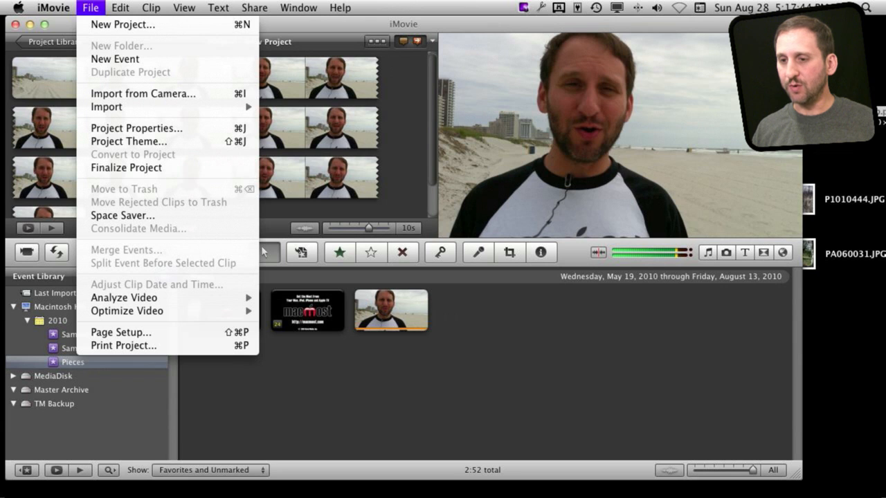
left_click(137, 128)
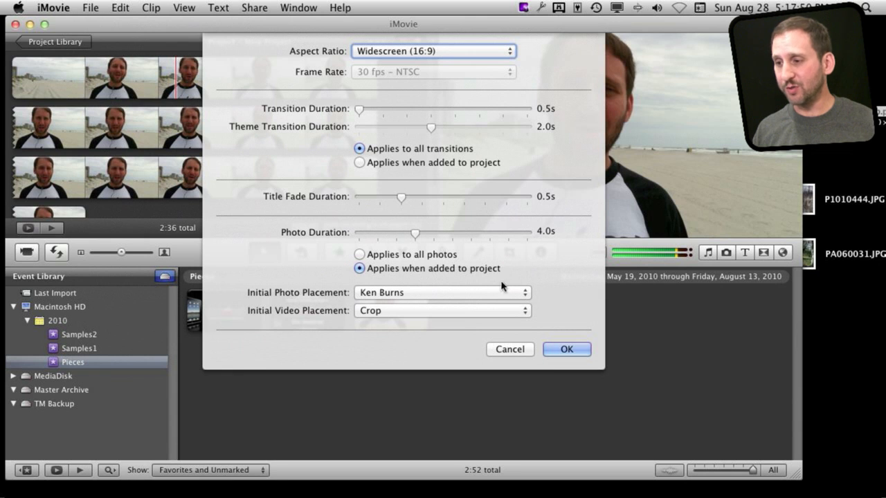
left_click(566, 259)
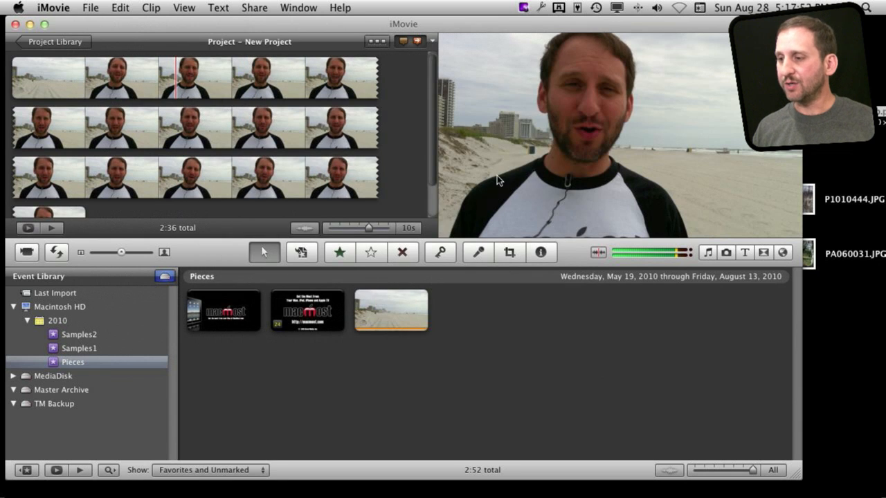
- Add the composite image from the desktop over the third thumbnail of the project's first row as Picture in Picture
left_click_drag(806, 139, 190, 86)
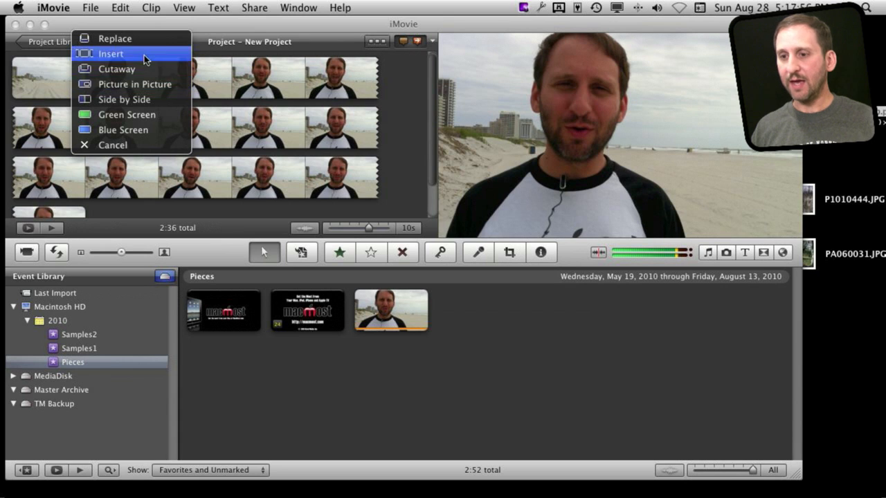
left_click(129, 83)
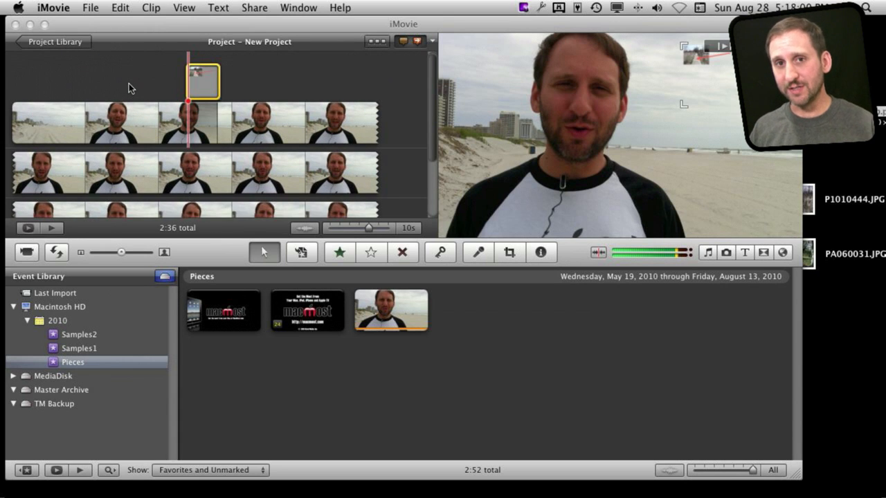
- Enlarge the picture-in-picture overlay to fill the whole video frame, checking its crop, and preview it over the beach clip
left_click(196, 93)
left_click(199, 78)
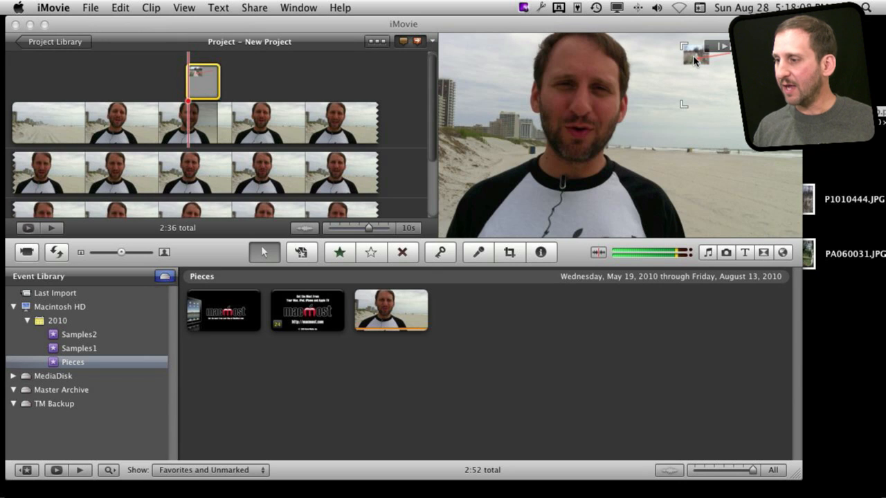
left_click_drag(694, 60, 564, 95)
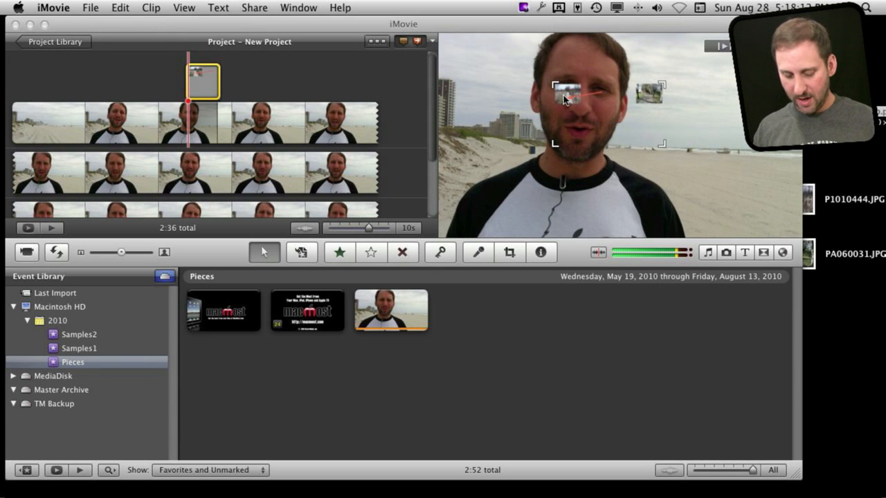
key("c")
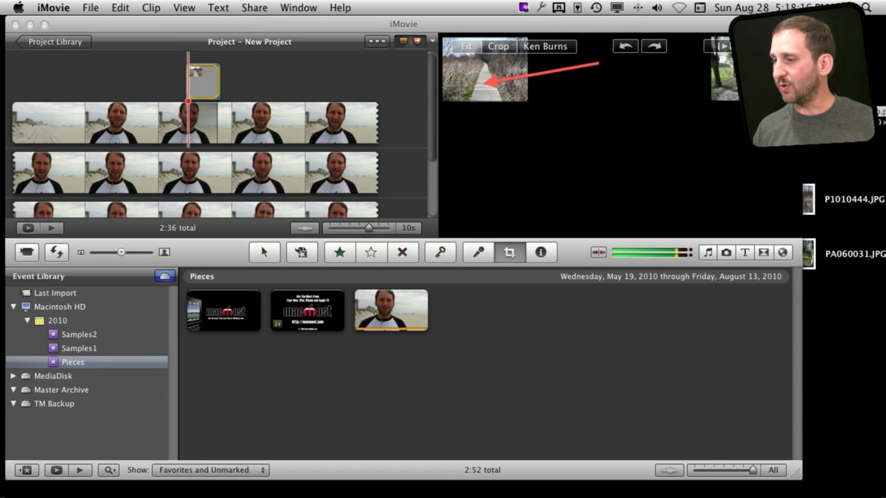
key("Escape")
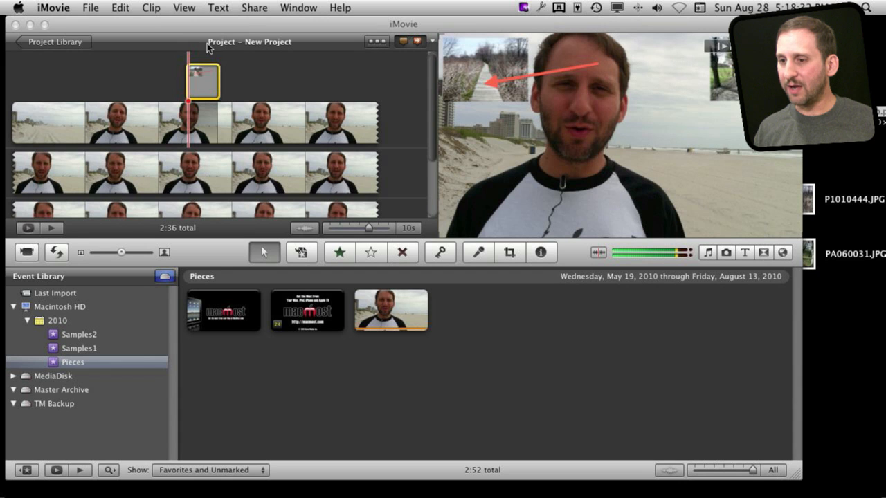
left_click(192, 60)
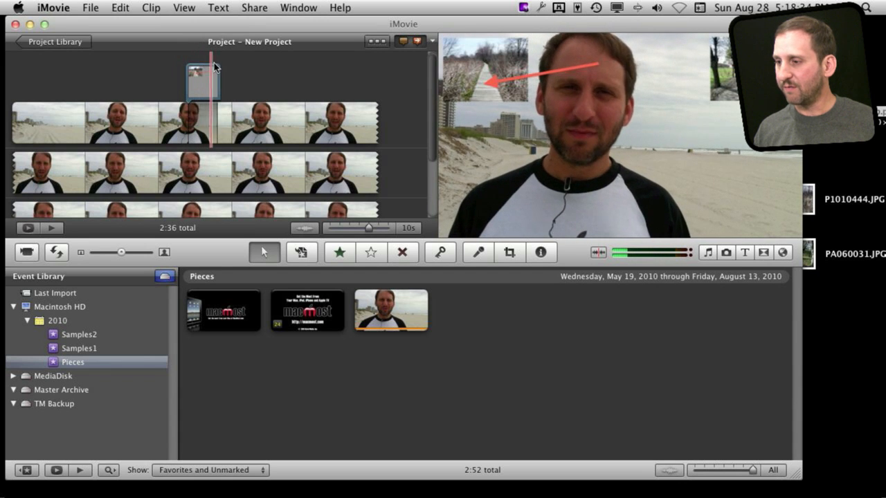